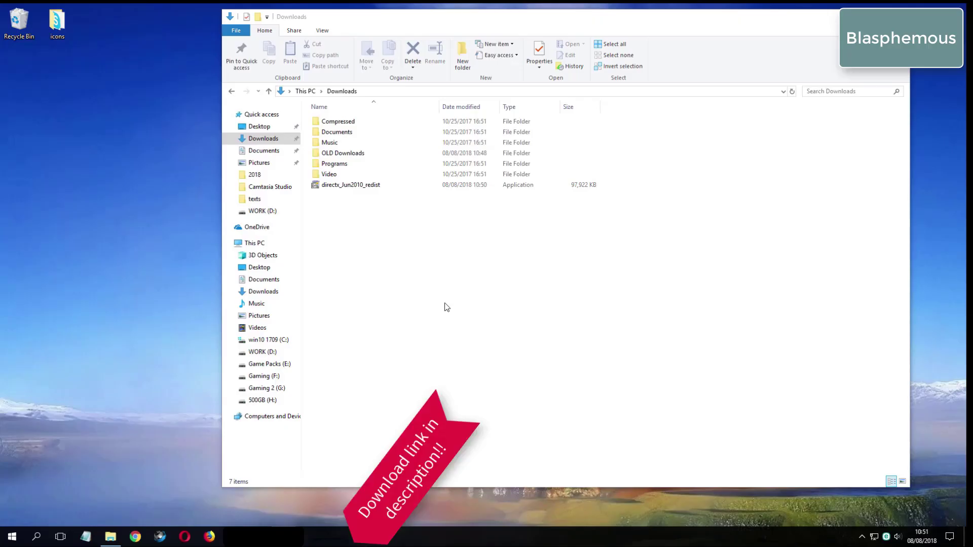
- Create a new folder named "directx offline" in Downloads, alongside the directx_Jun2010_redist file
left_click(360, 184)
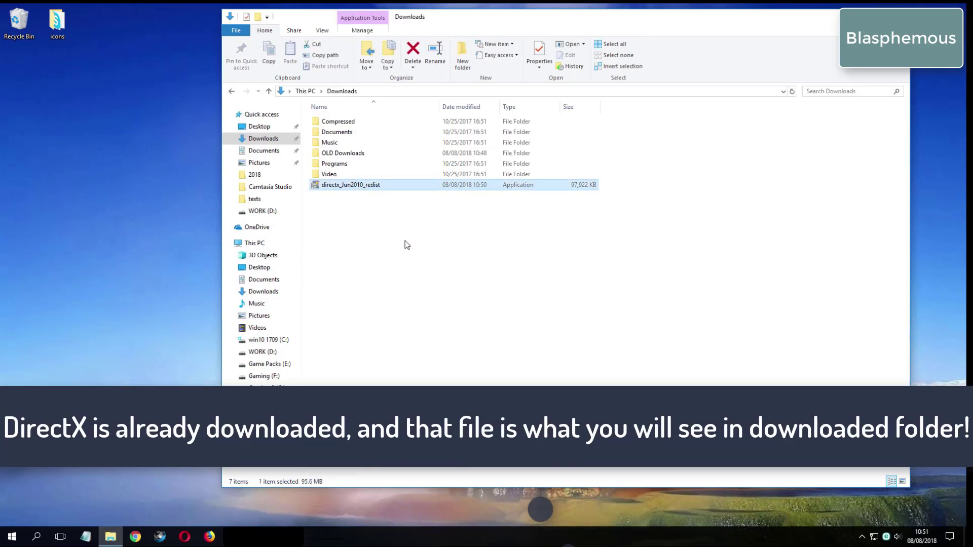
right_click(419, 265)
mouse_move(456, 381)
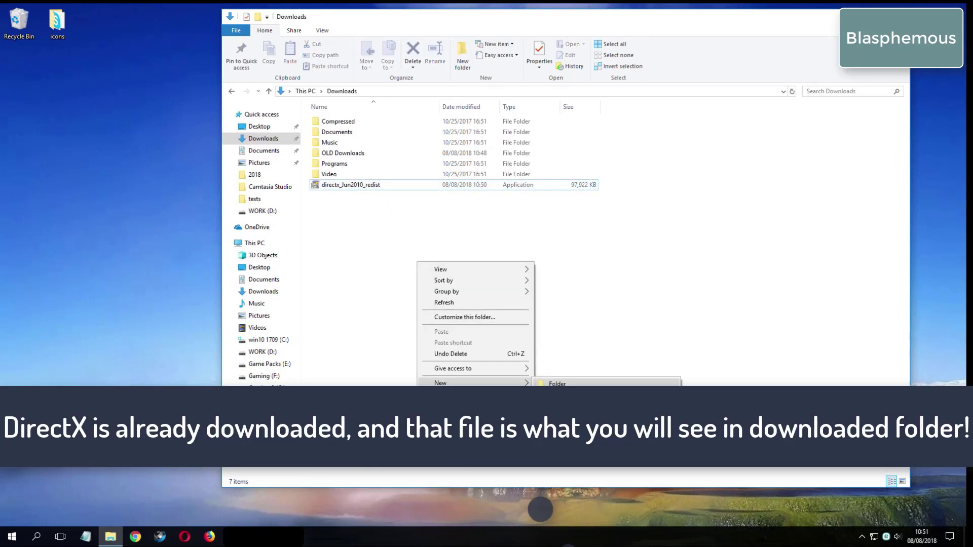
left_click(557, 381)
type("dire")
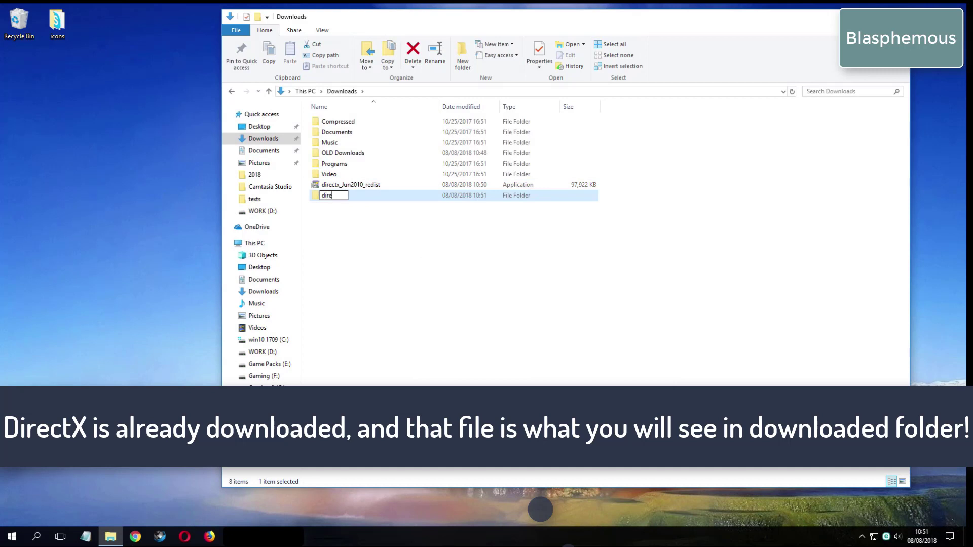
type("ct")
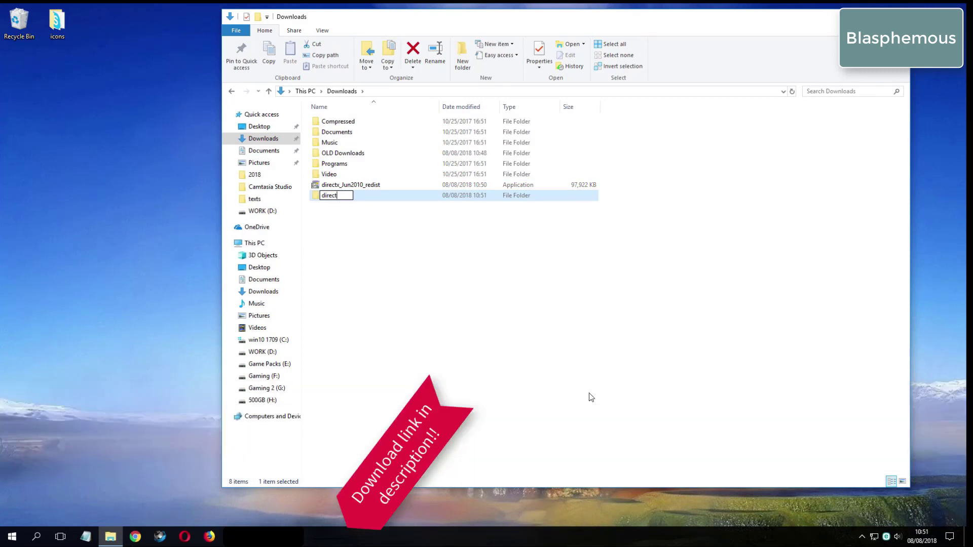
type("x o")
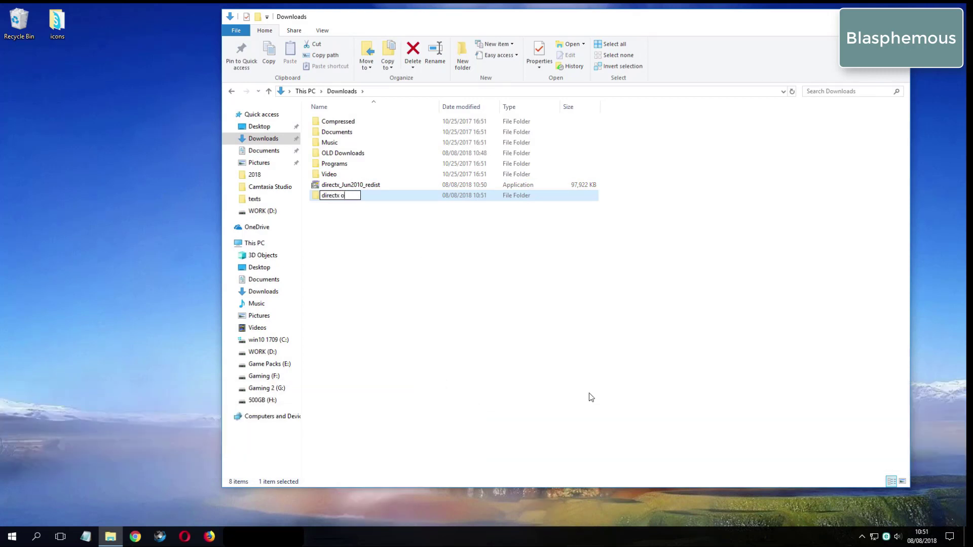
type("ffline")
key("Return")
- Run directx_Jun2010_redist, accept its licence agreement and extract the files into the directx offline folder in Downloads
left_click(367, 186)
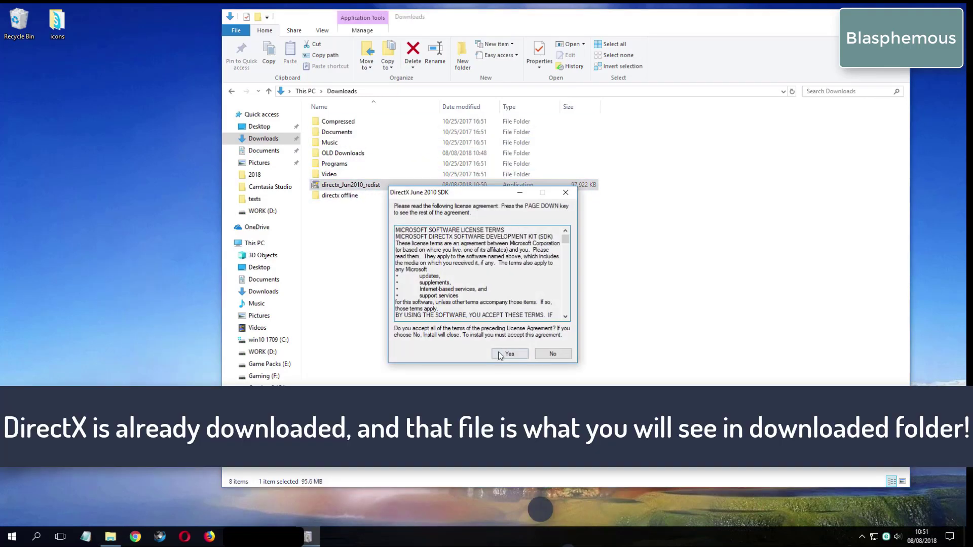
left_click(508, 354)
left_click(543, 281)
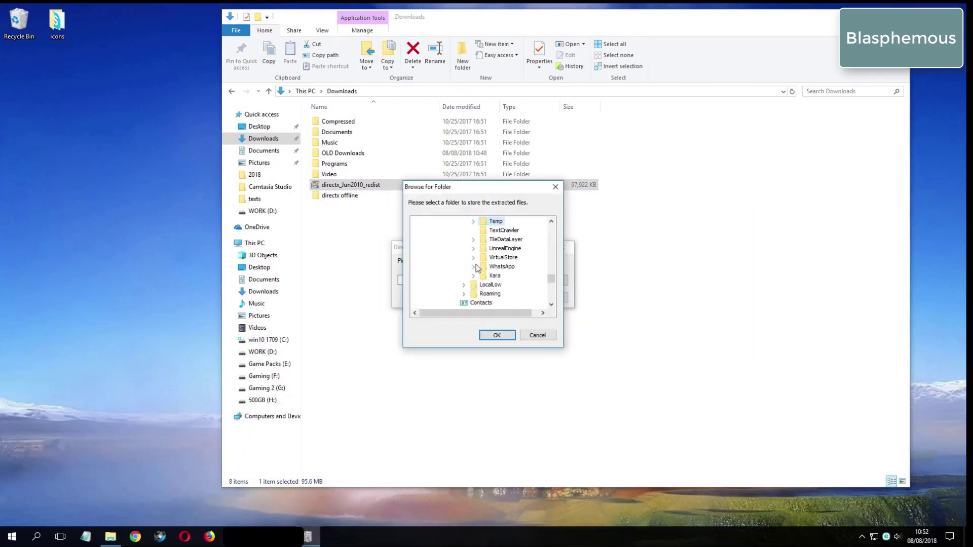
scroll(475, 223, "down", 4)
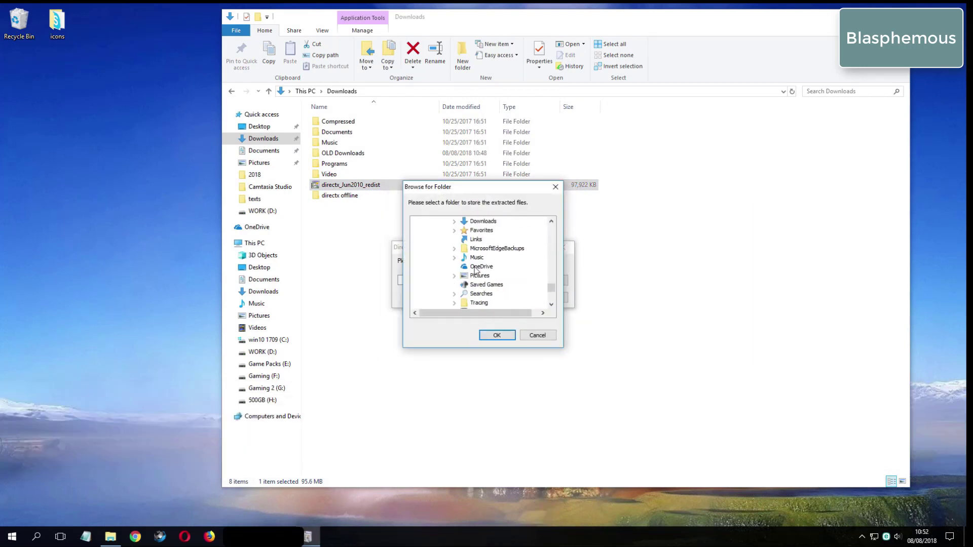
double_click(482, 222)
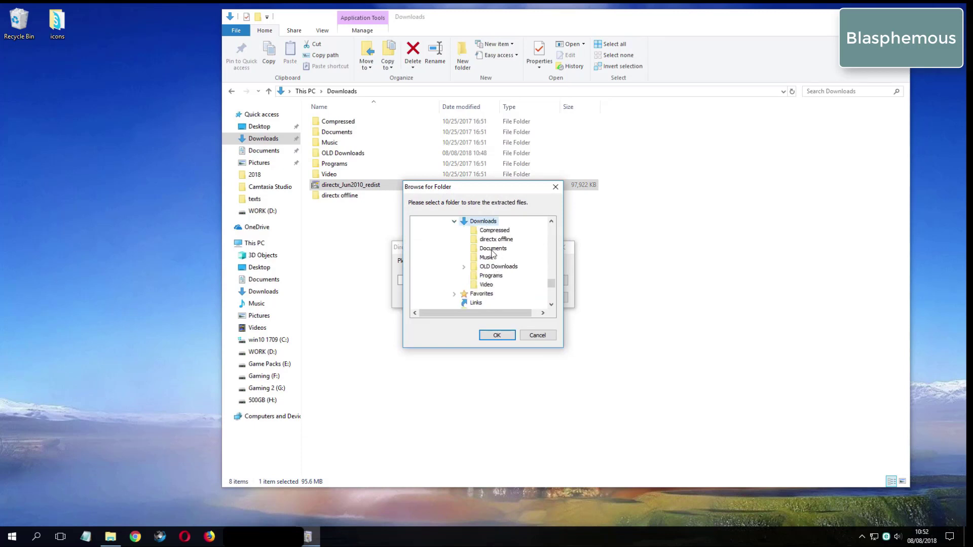
left_click(493, 241)
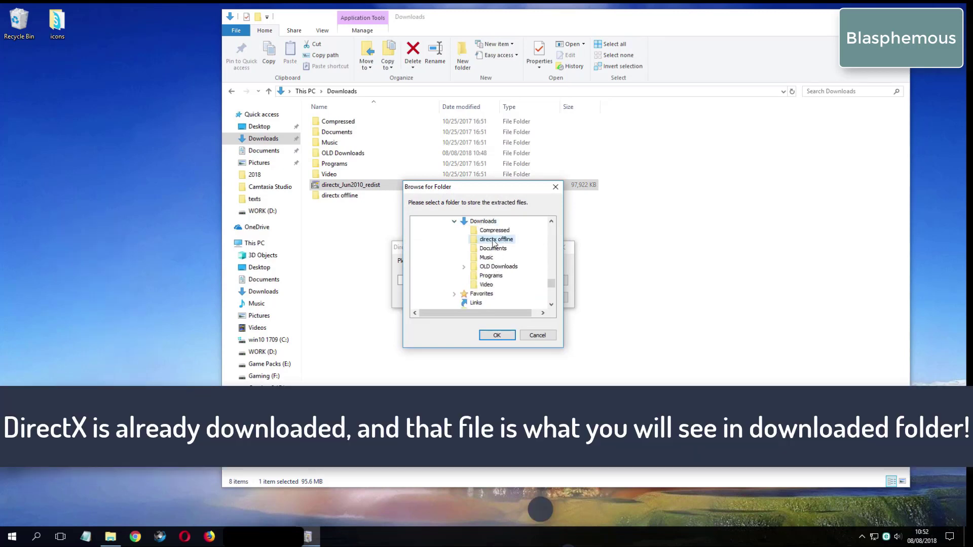
left_click(510, 336)
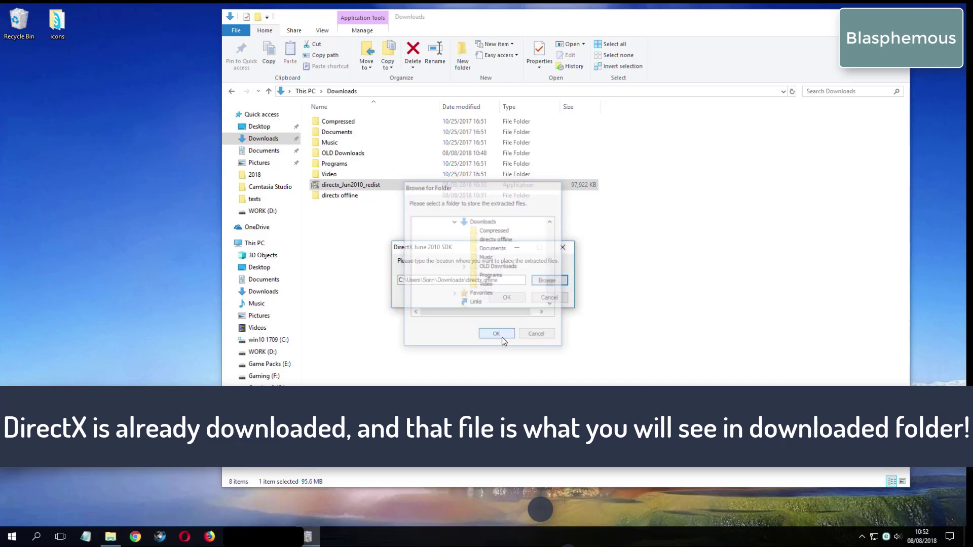
left_click(509, 299)
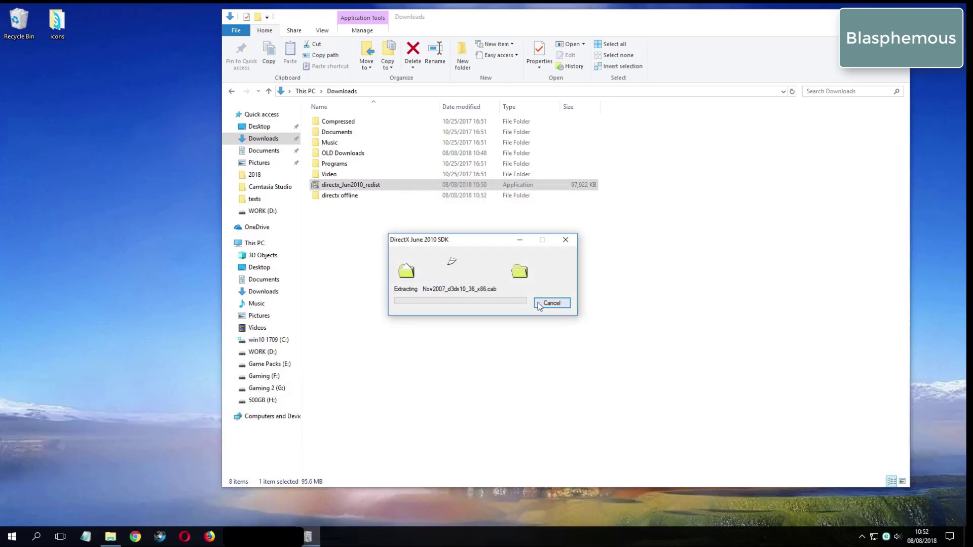
- Open the directx offline folder and launch the DXSETUP application
double_click(357, 198)
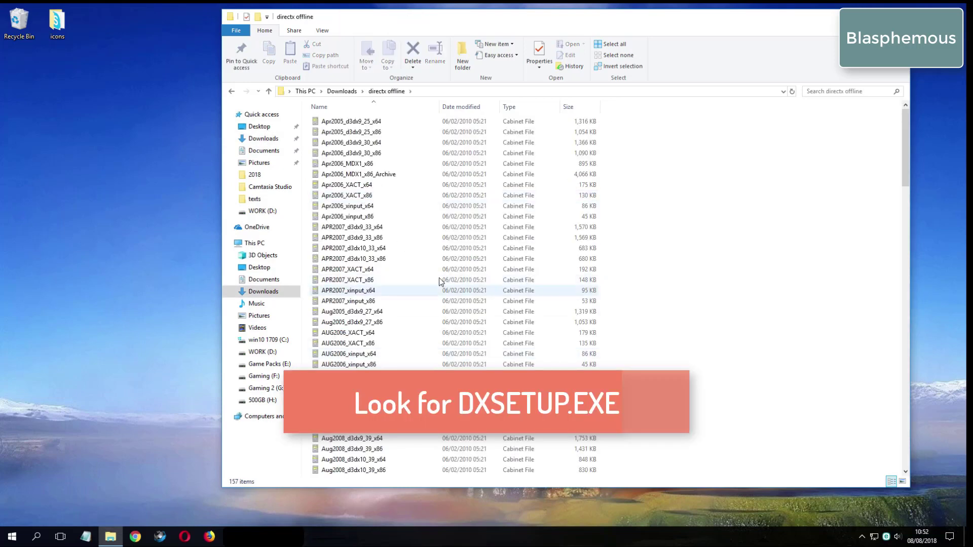
left_click_drag(905, 151, 903, 268)
double_click(396, 278)
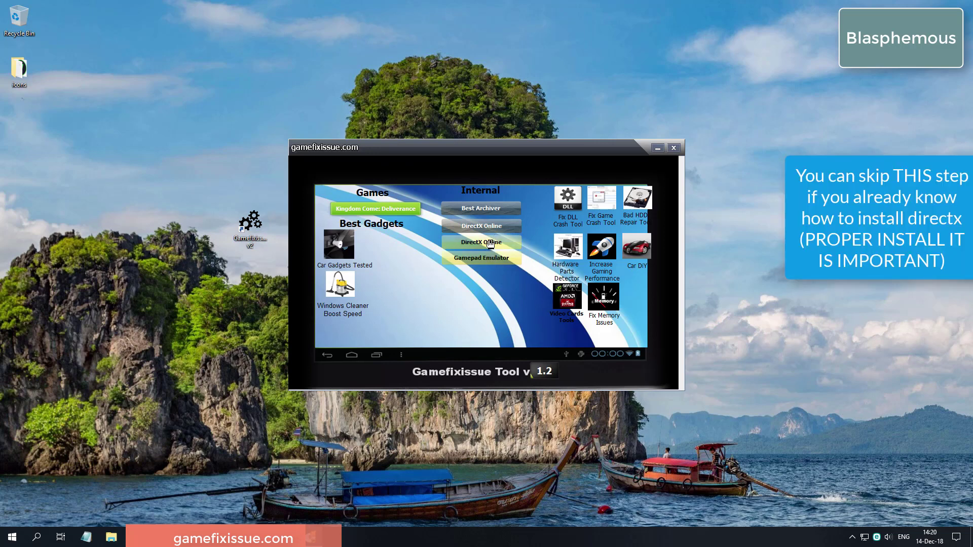
- Install DirectX through the DirectX Offline option of the Gamefixissue Tool, accepting the licence agreement, and close the tool
left_click(488, 246)
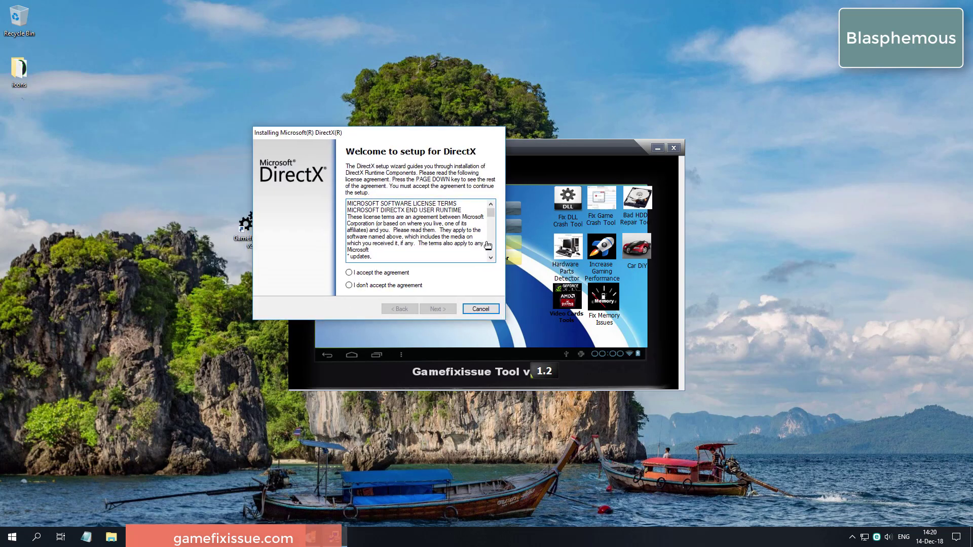
key("alt+a")
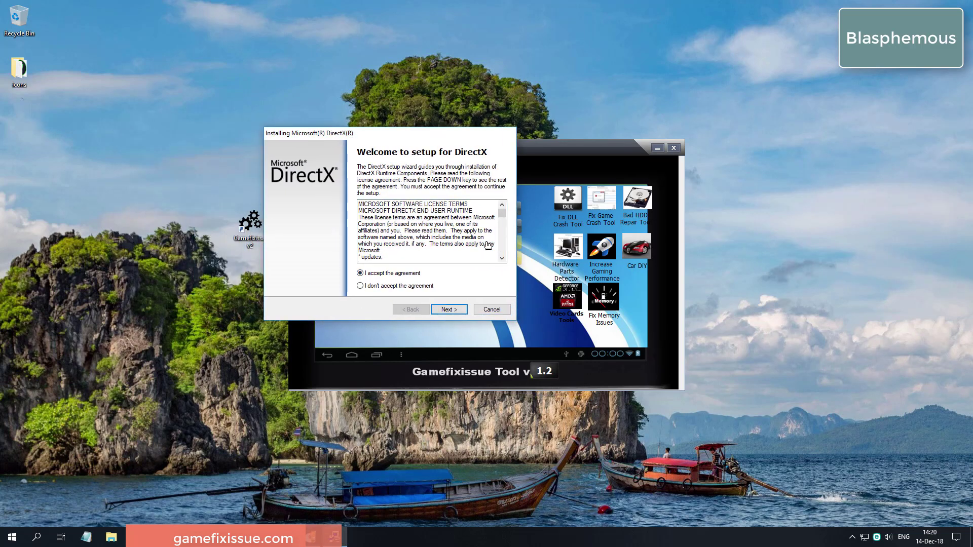
key("alt+n")
key("alt+n")
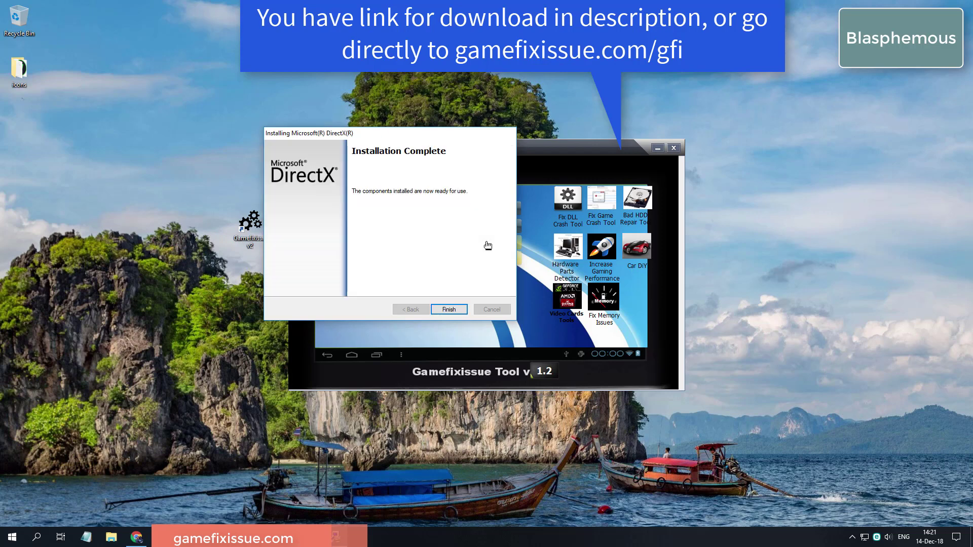
left_click(449, 309)
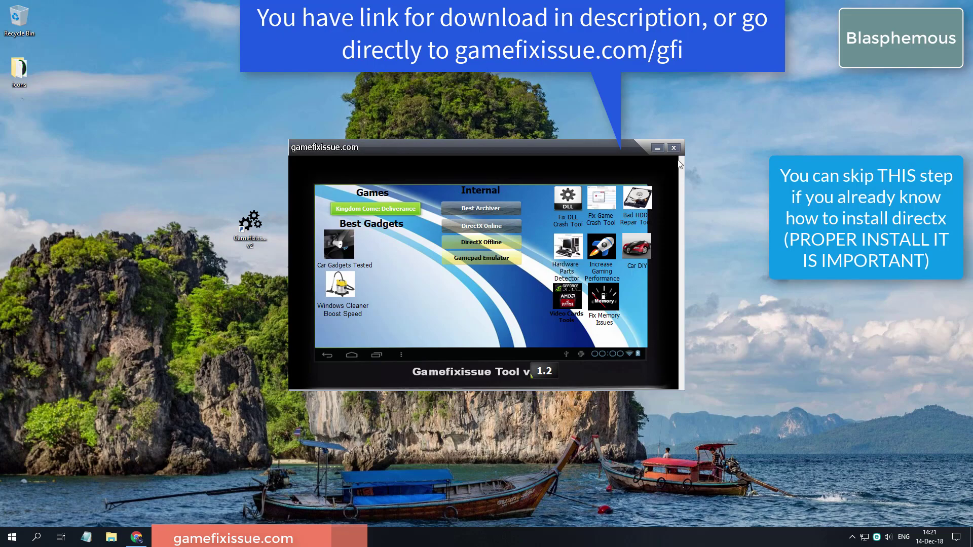
left_click(673, 148)
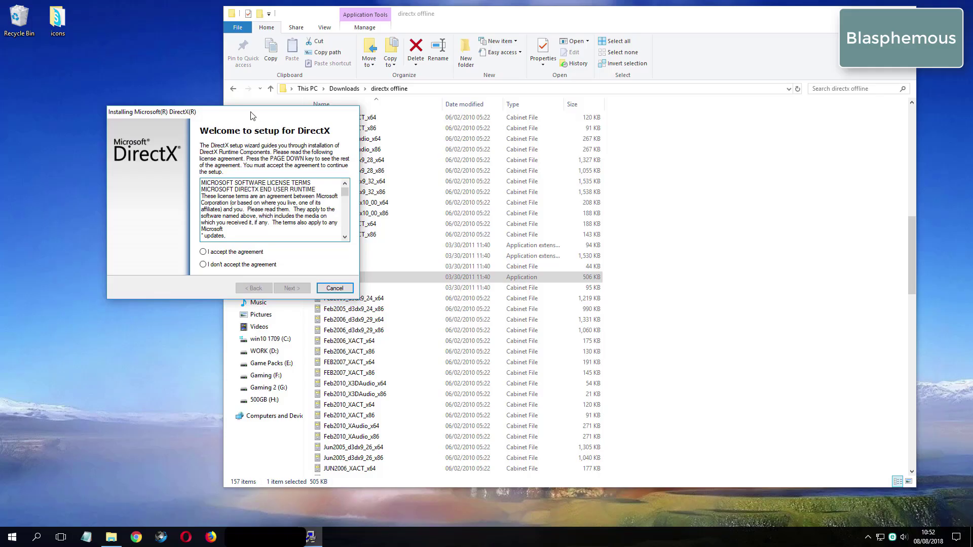
- Accept the agreement in the DirectX setup started from the directx offline folder and complete the installation
left_click_drag(395, 118, 462, 121)
left_click(452, 257)
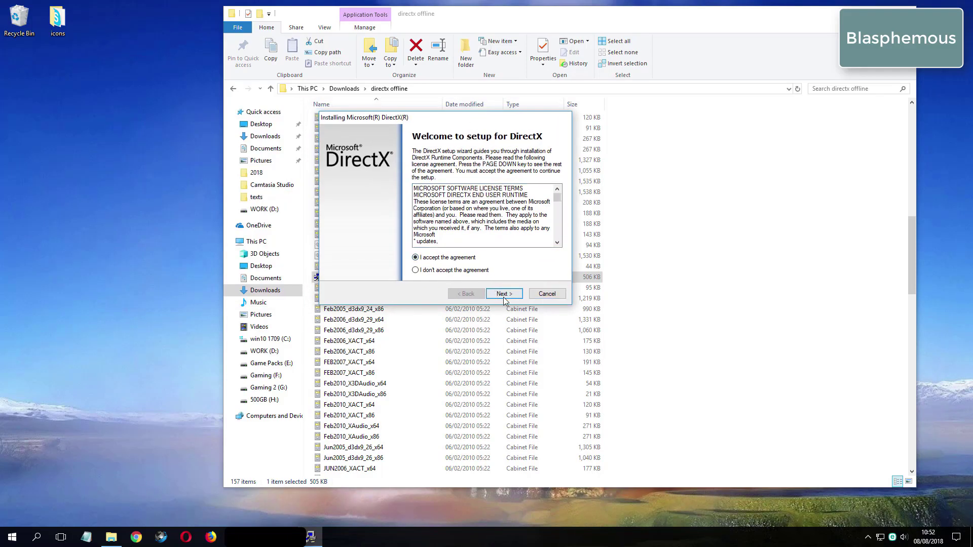
left_click(503, 294)
left_click(503, 294)
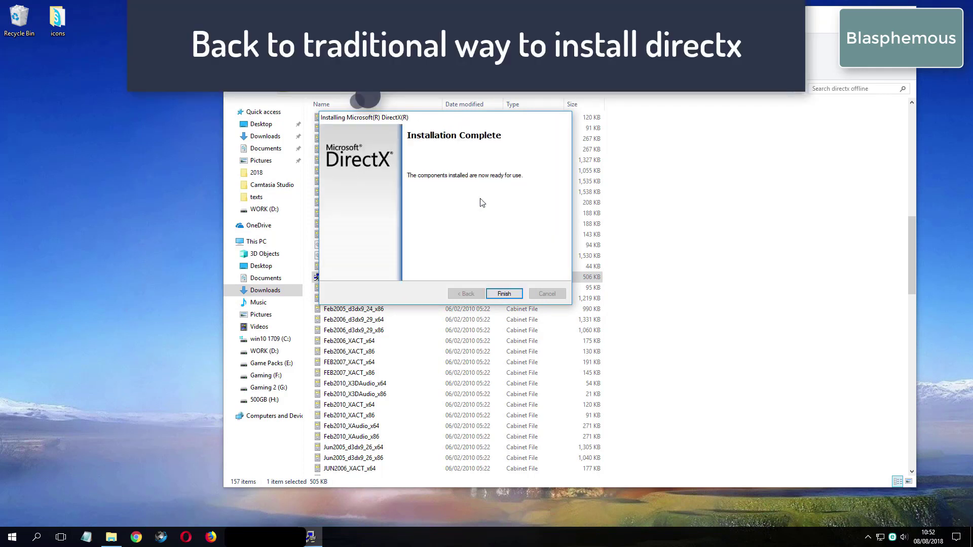
left_click(504, 294)
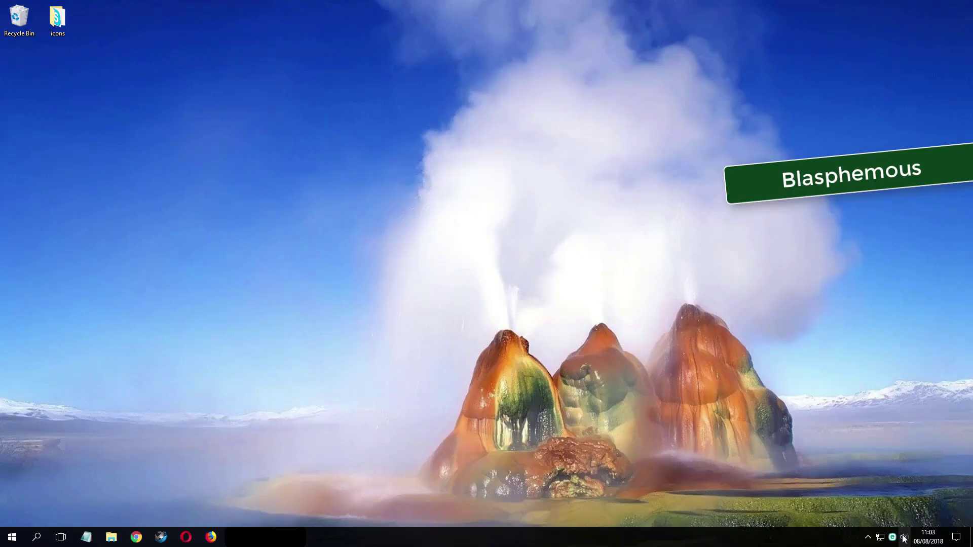
- Open the advanced properties of the default Speakers device from the system's playback devices
right_click(904, 538)
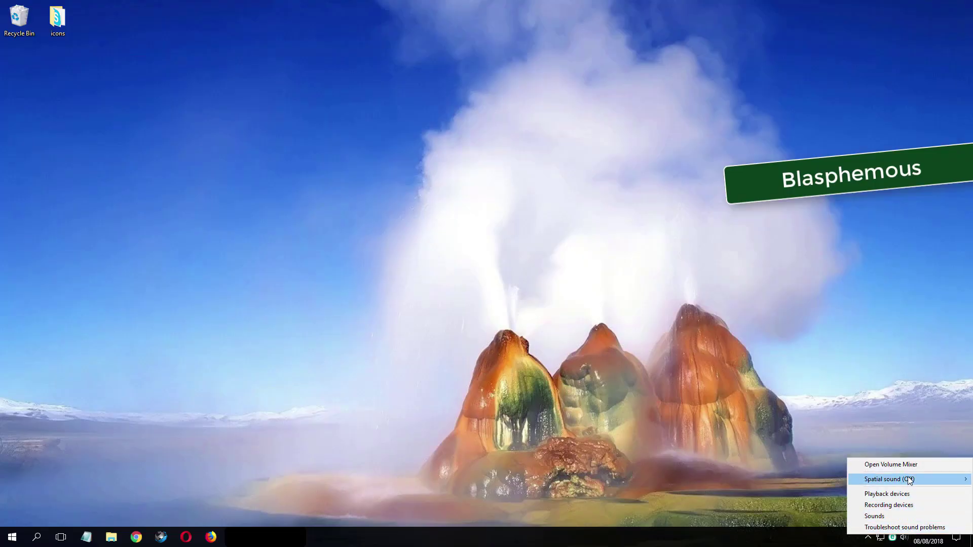
left_click(888, 494)
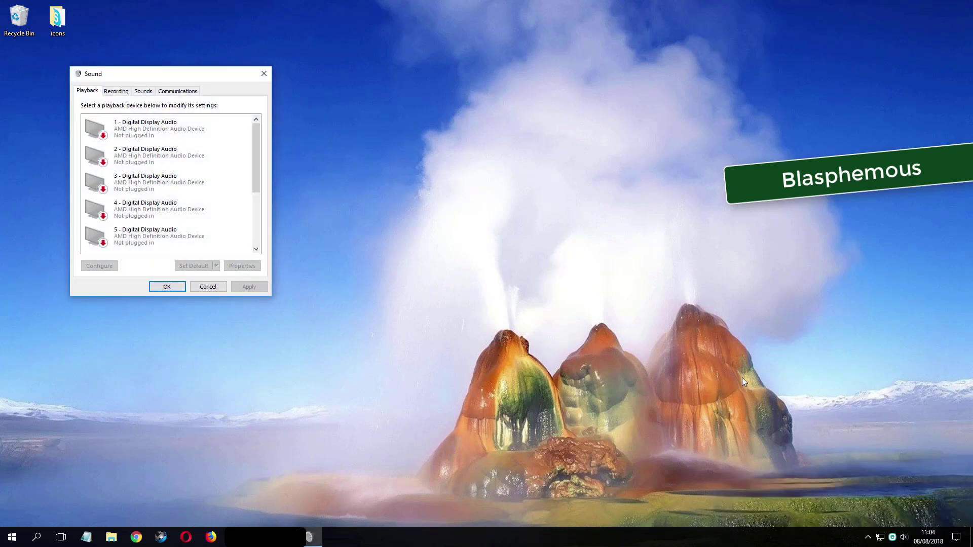
left_click_drag(172, 76, 390, 119)
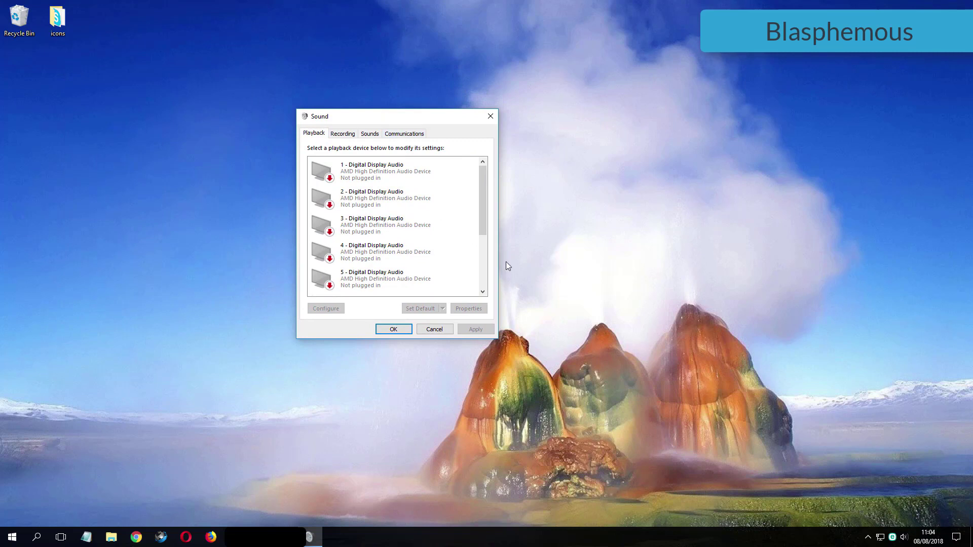
scroll(485, 184, "down", 2)
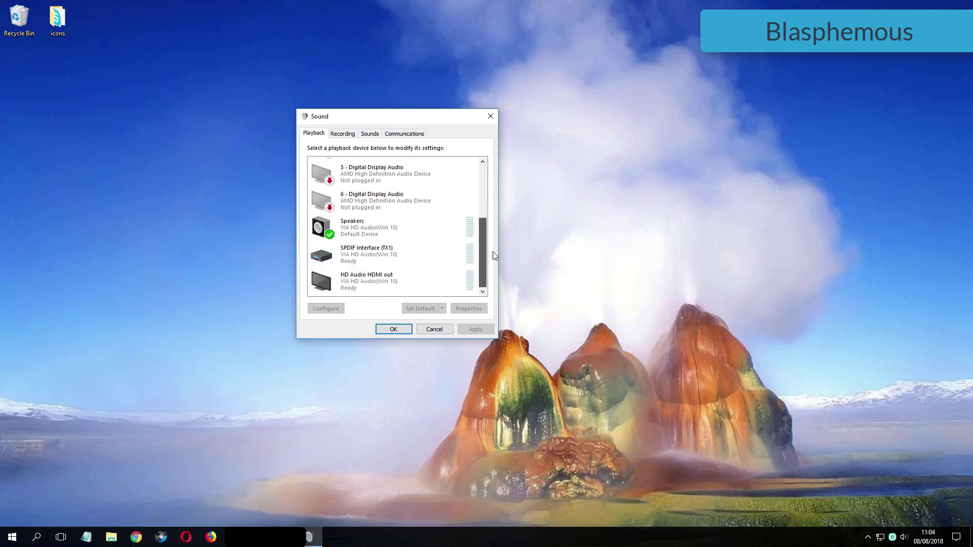
left_click(327, 237)
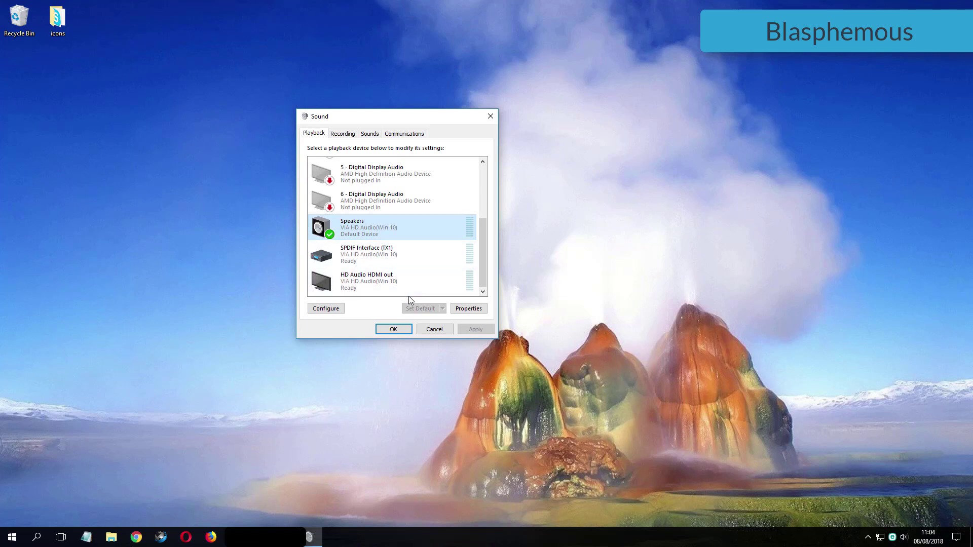
key("Tab")
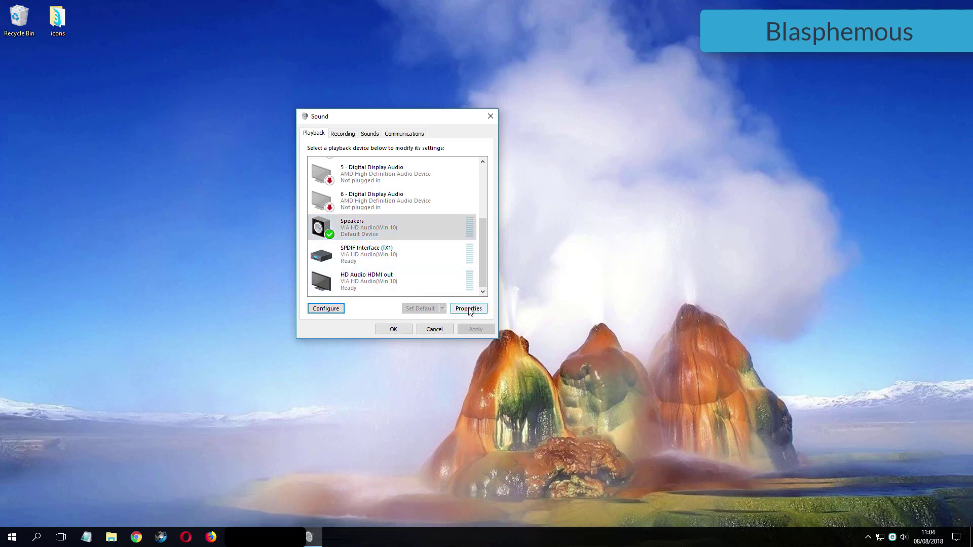
left_click(469, 309)
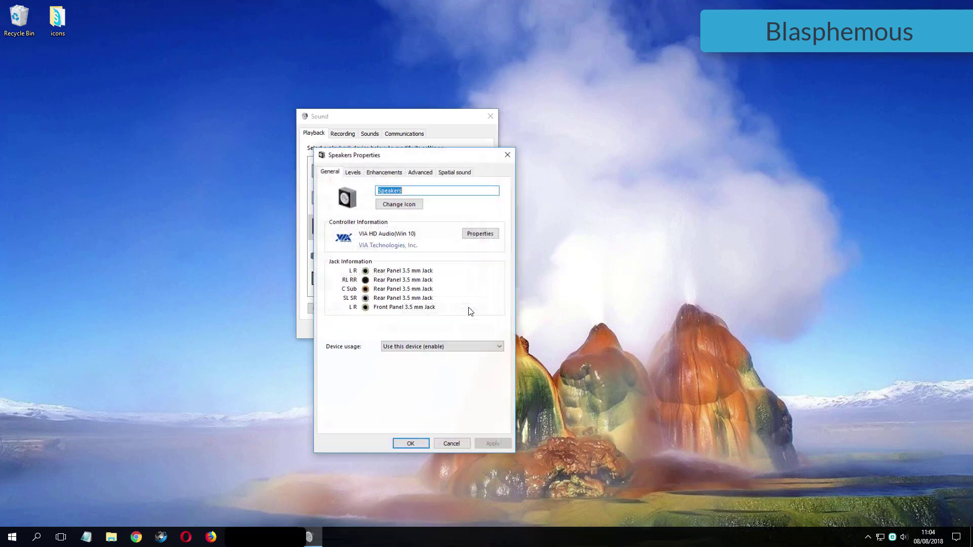
left_click(417, 173)
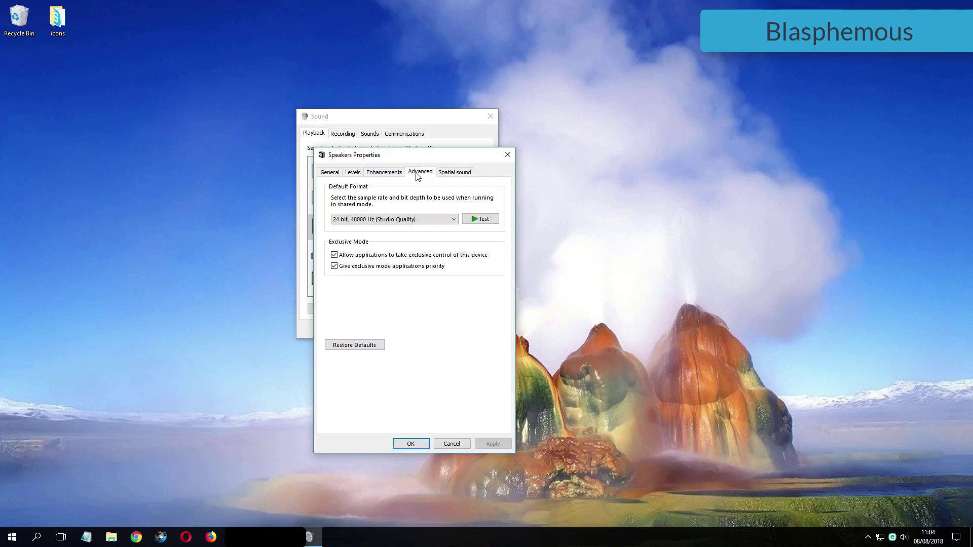
- Set the speakers' default format to 16 bit, 44100 Hz (CD Quality), apply it despite the device being in use, and close the speaker properties
left_click(397, 221)
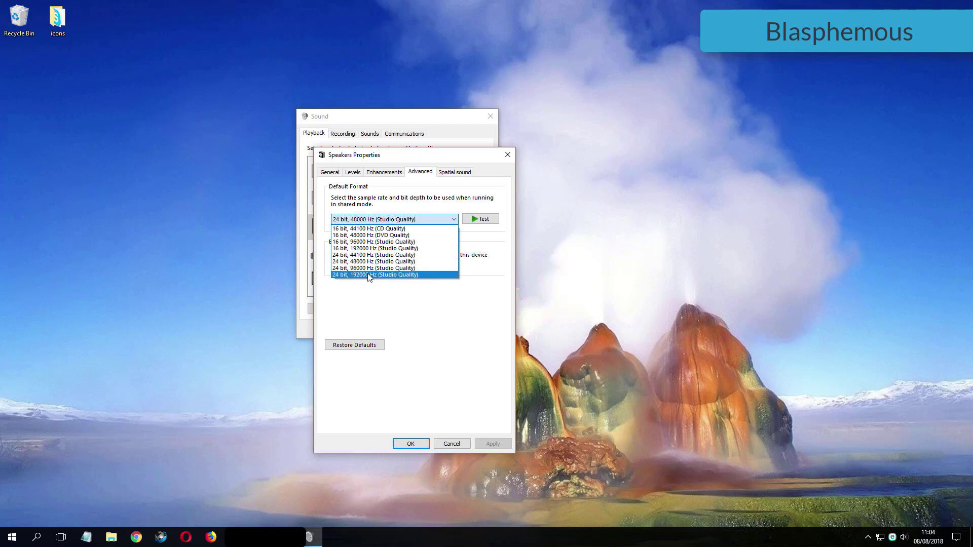
left_click(369, 275)
left_click(375, 220)
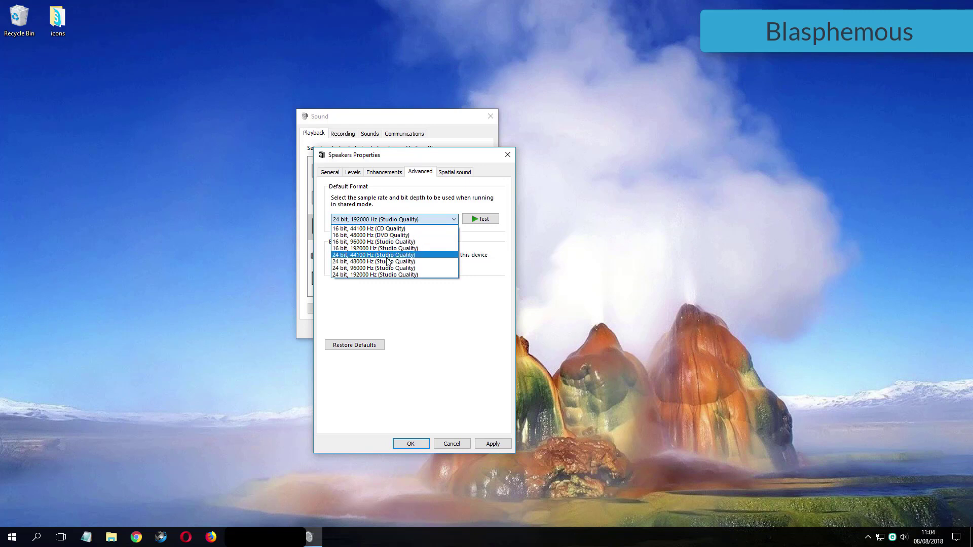
left_click(385, 228)
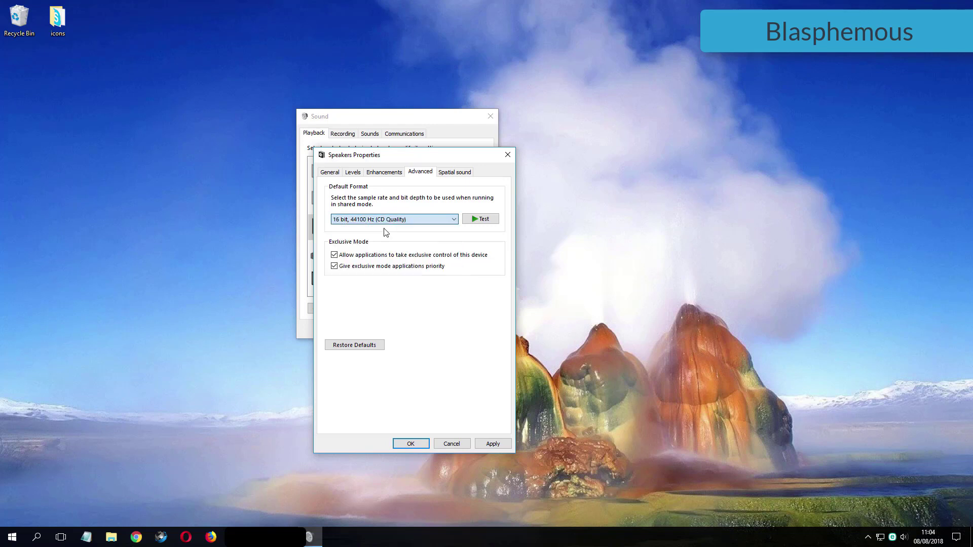
left_click(492, 444)
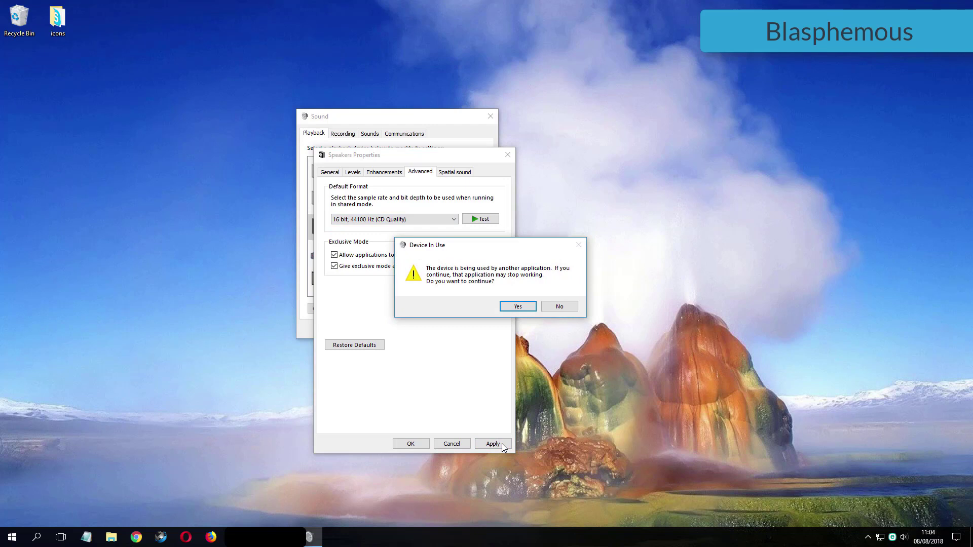
left_click(509, 307)
left_click(409, 443)
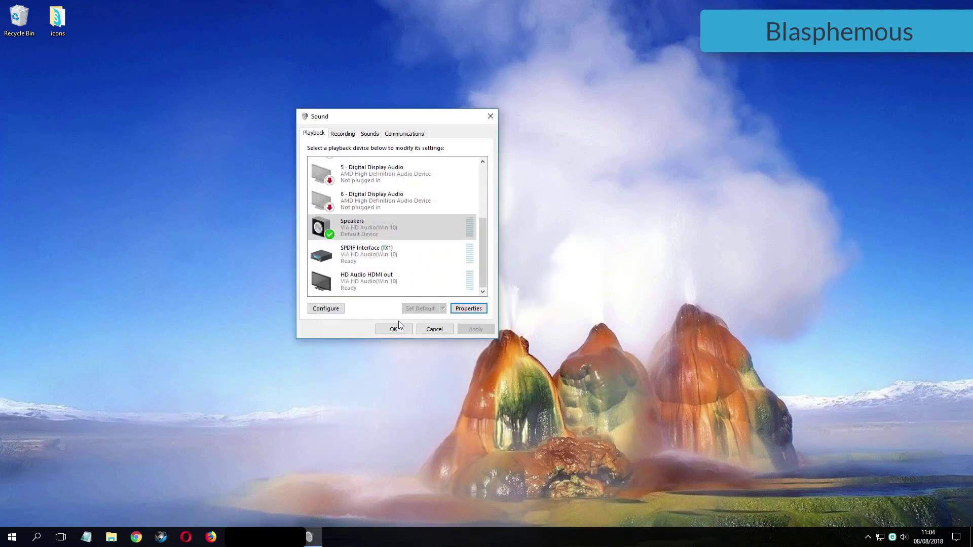
- Confirm and close the Sound settings, and refresh the desktop
left_click(396, 330)
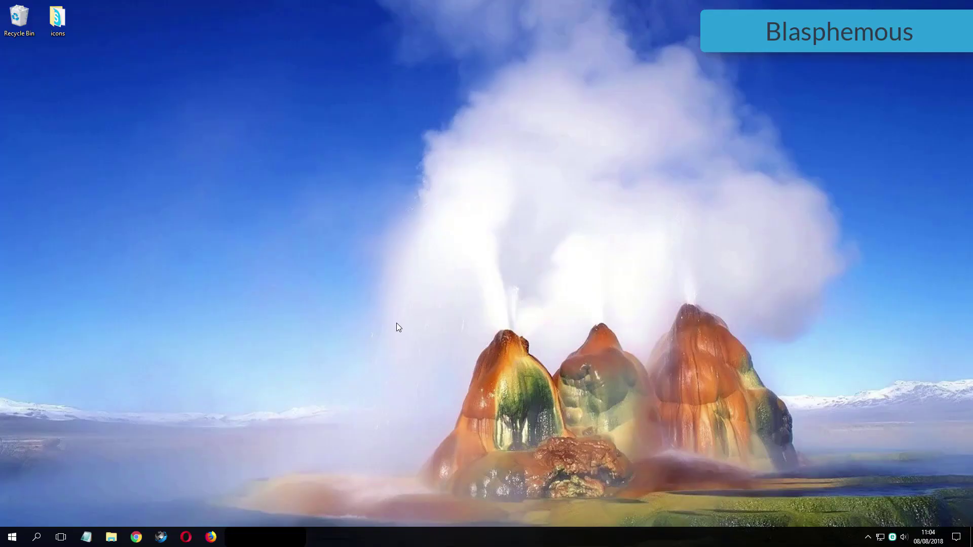
right_click(396, 324)
left_click(415, 354)
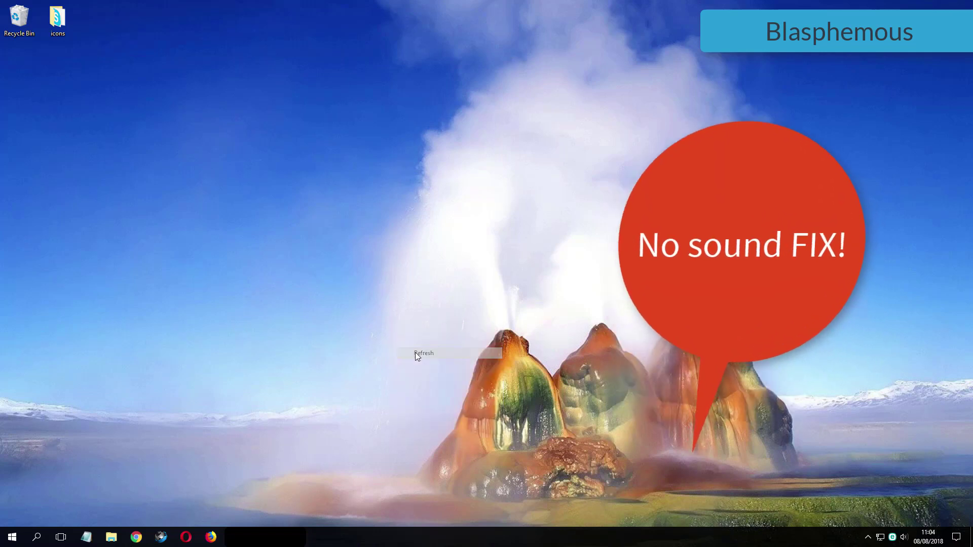
- Reopen the system's playback devices and show the advanced properties of the default Speakers device
right_click(904, 537)
left_click(887, 496)
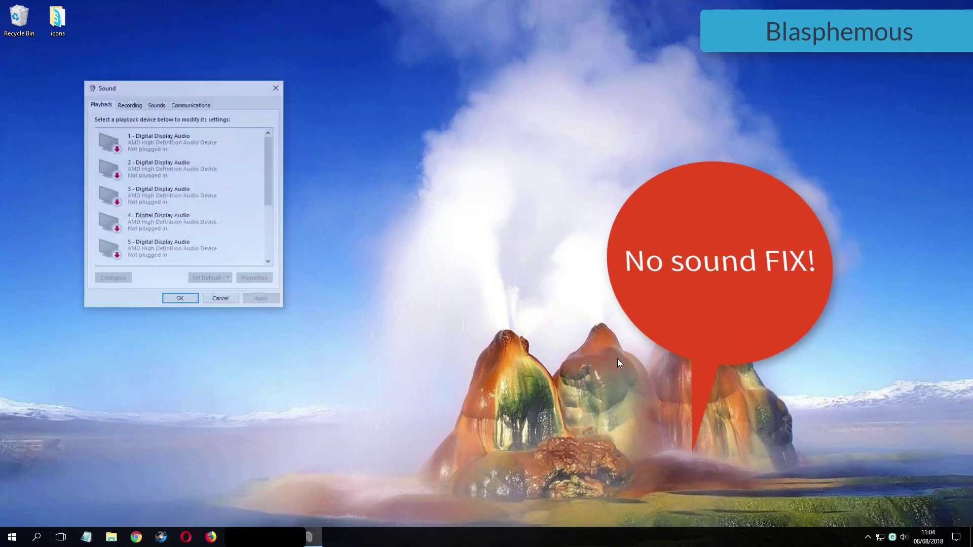
left_click_drag(153, 87, 270, 110)
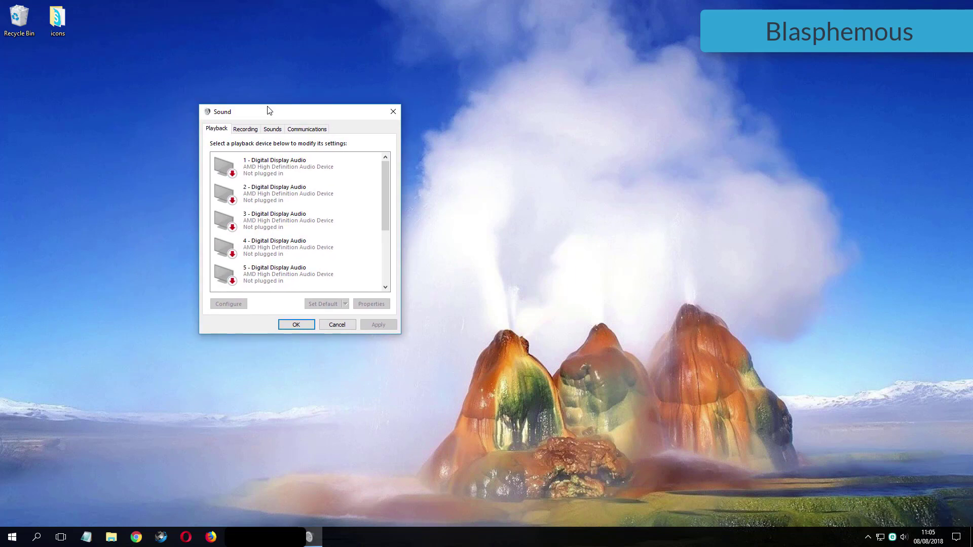
scroll(353, 221, "down", 1)
scroll(353, 221, "down", 3)
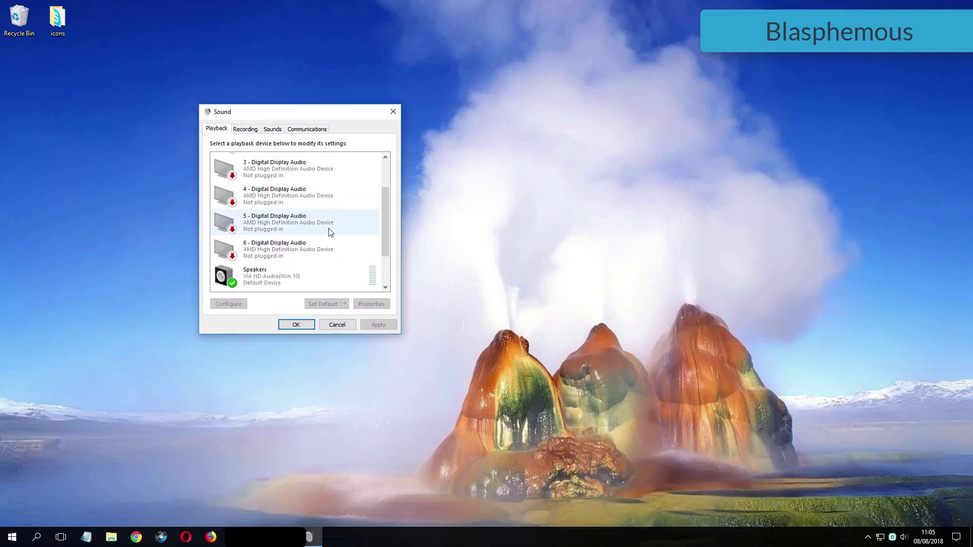
left_click(278, 256)
double_click(268, 260)
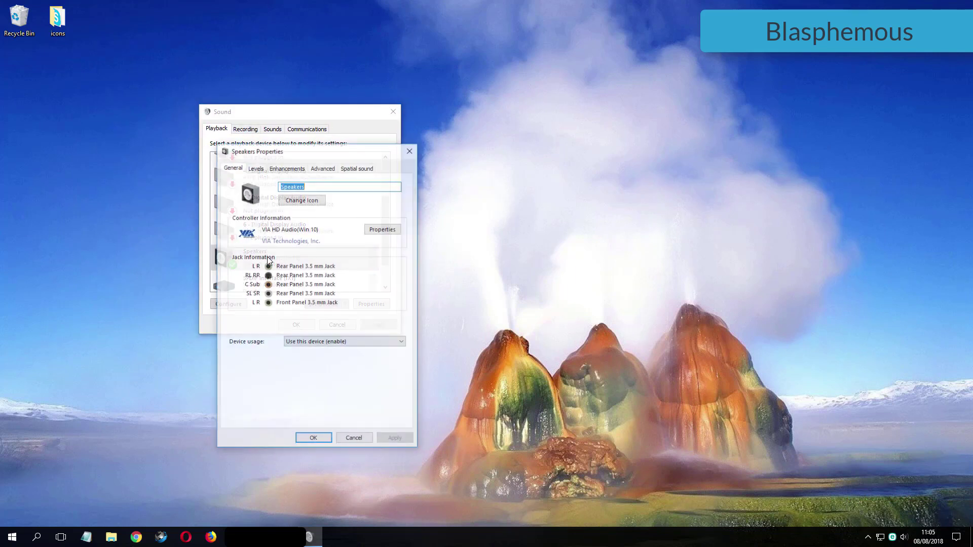
left_click(325, 171)
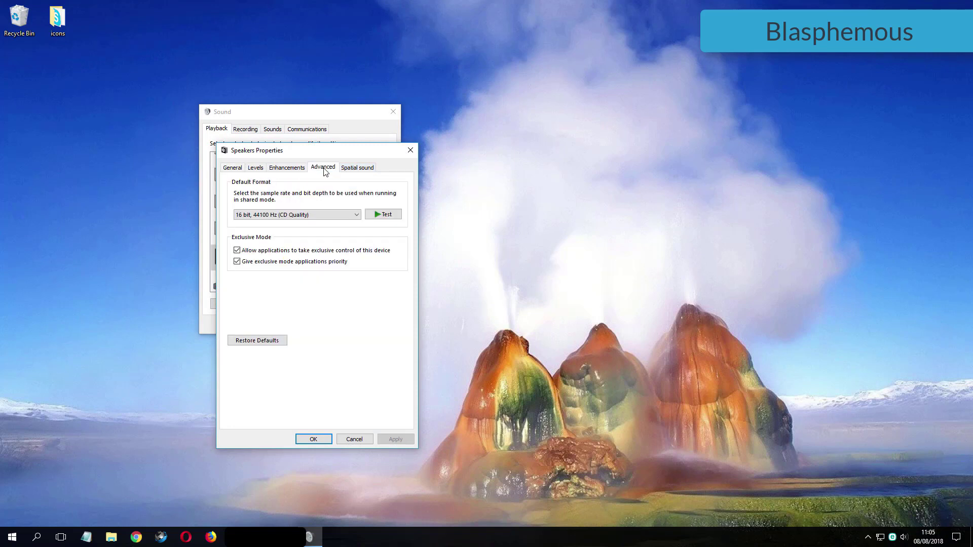
- Set the speakers' default format to 24 bit, 192000 Hz (Studio Quality) and confirm the speaker properties
left_click(304, 215)
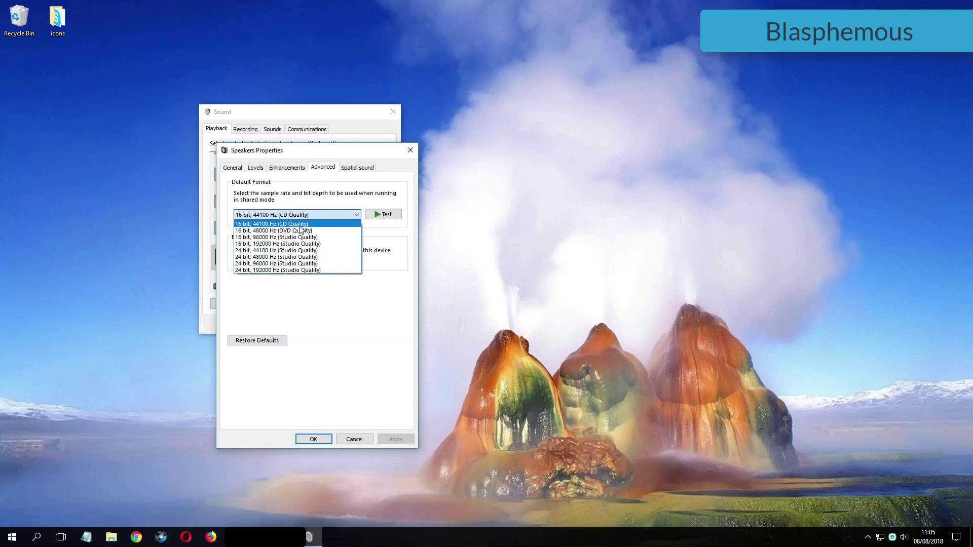
left_click(304, 270)
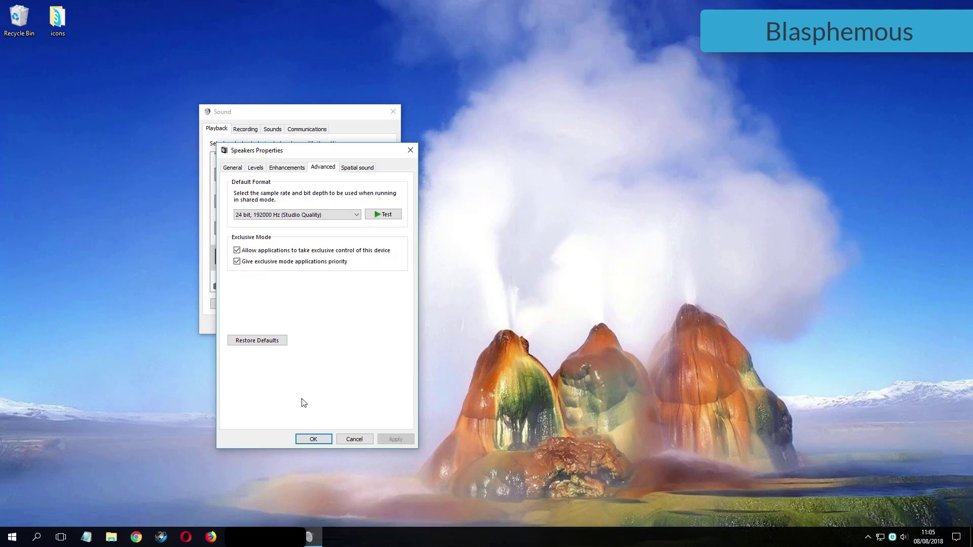
left_click(313, 439)
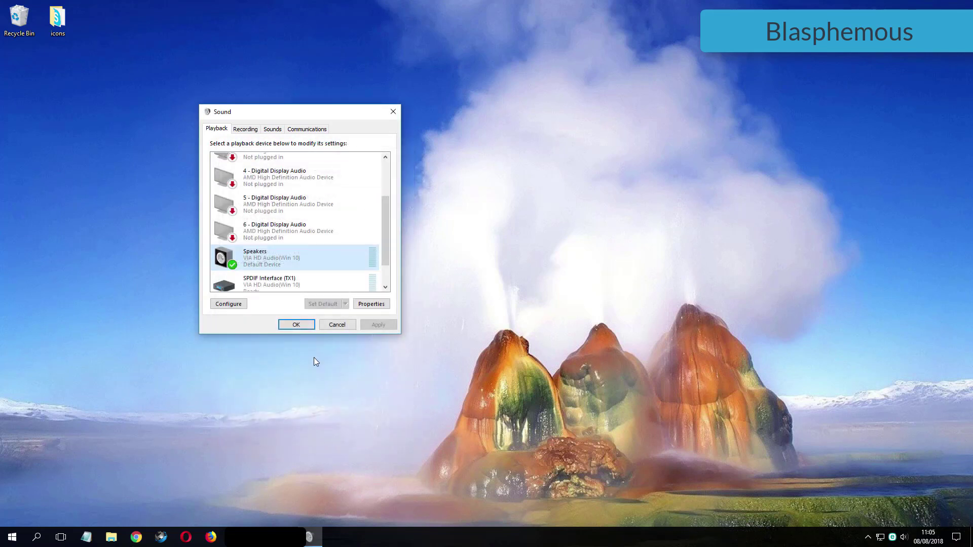